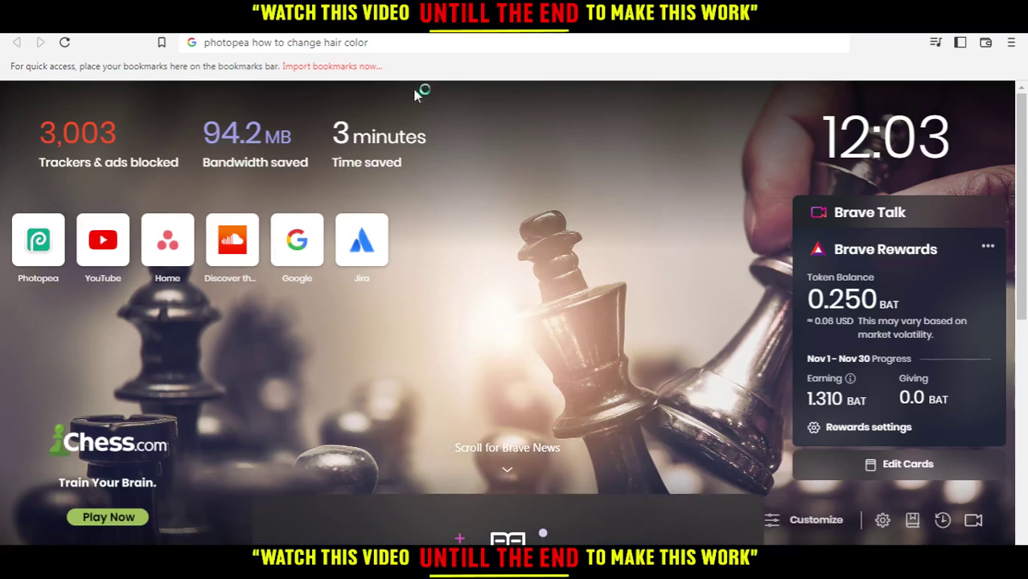
# Replace the search words in the address bar with photopea.com and load the site.
pyautogui.click(399, 42)
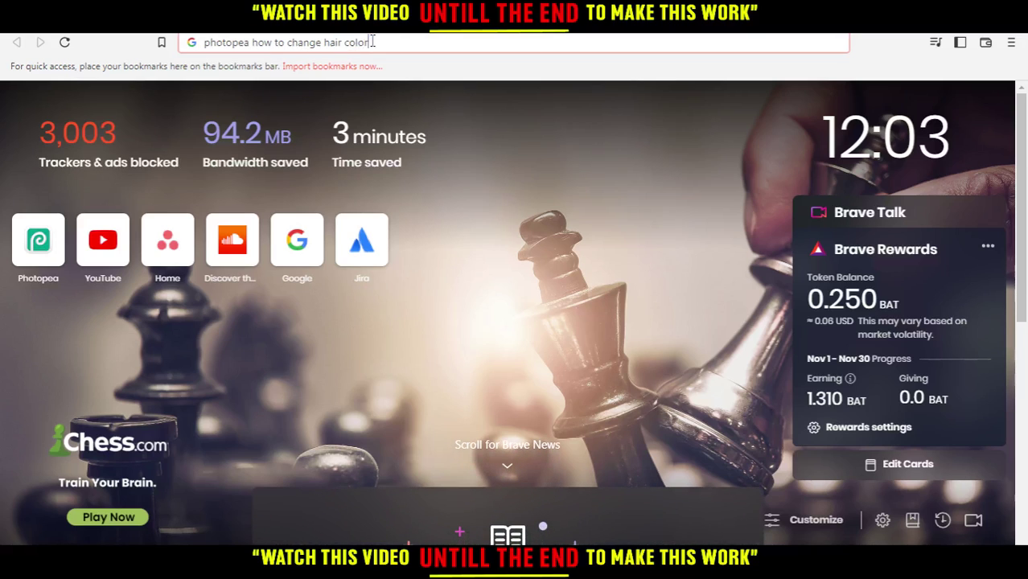
pyautogui.moveTo(372, 42); pyautogui.dragTo(254, 44)
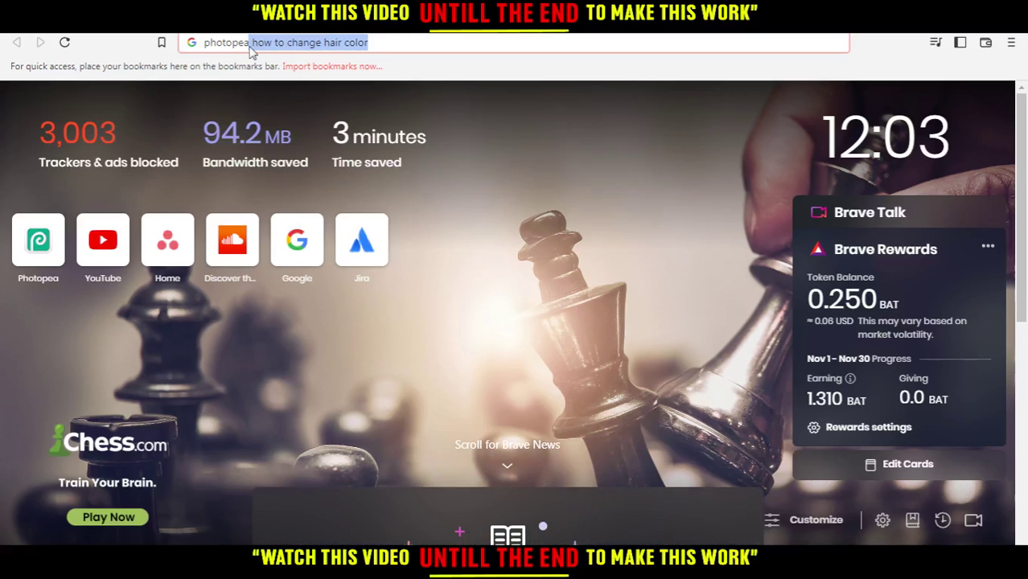
pyautogui.press('BackSpace')
pyautogui.press('BackSpace')
pyautogui.write('.com')
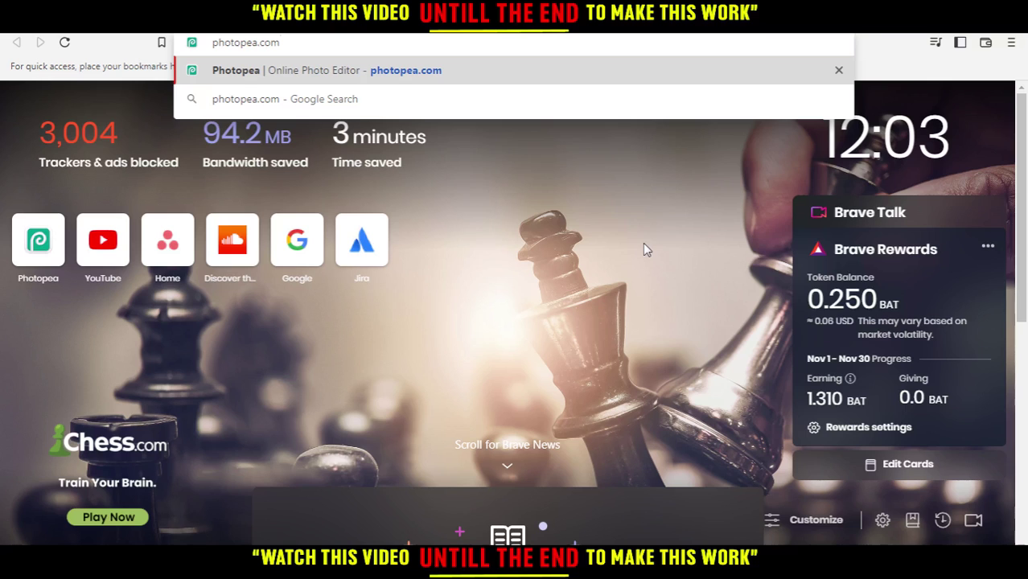
pyautogui.press('Return')
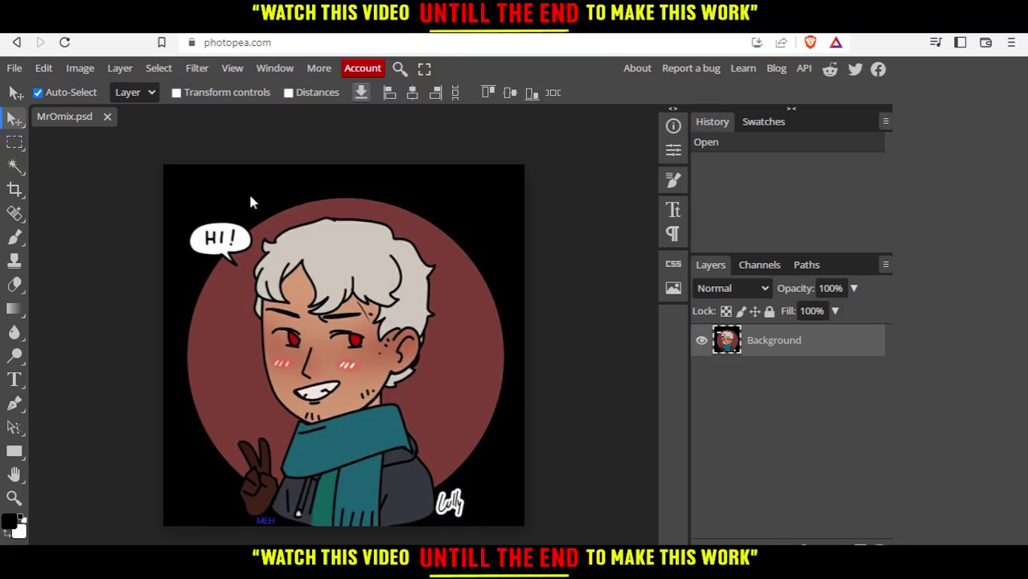
# Select the light grey hair with the Magic Wand by clicking three hair areas.
pyautogui.click(15, 166)
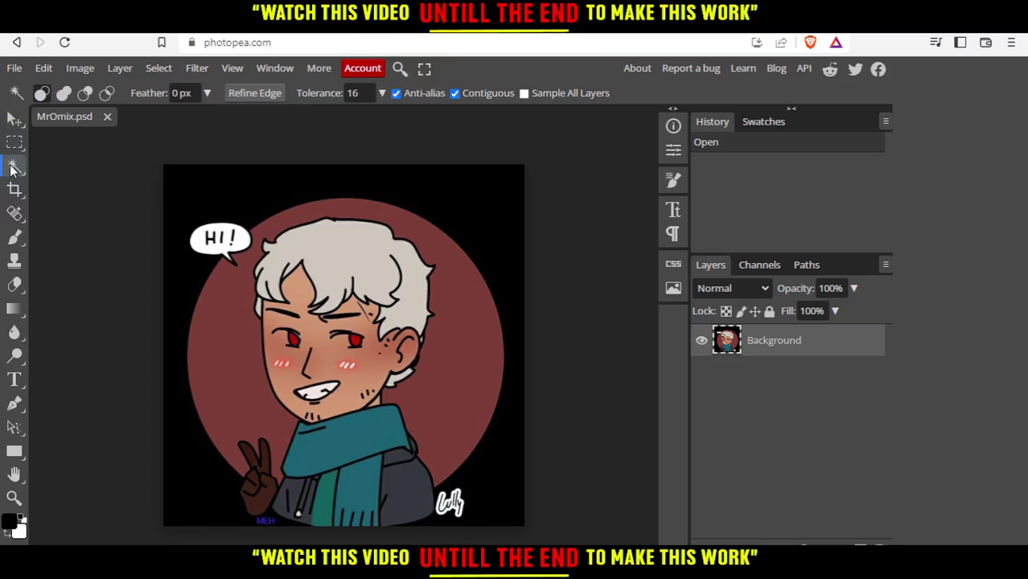
pyautogui.click(350, 266)
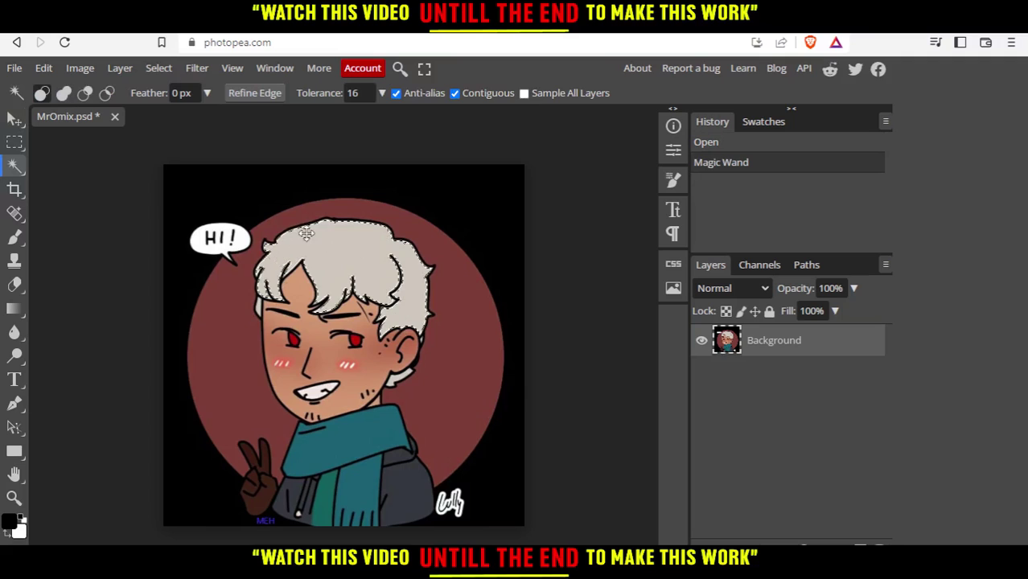
pyautogui.keyDown('shift'); pyautogui.click(400, 376); pyautogui.keyUp('shift')
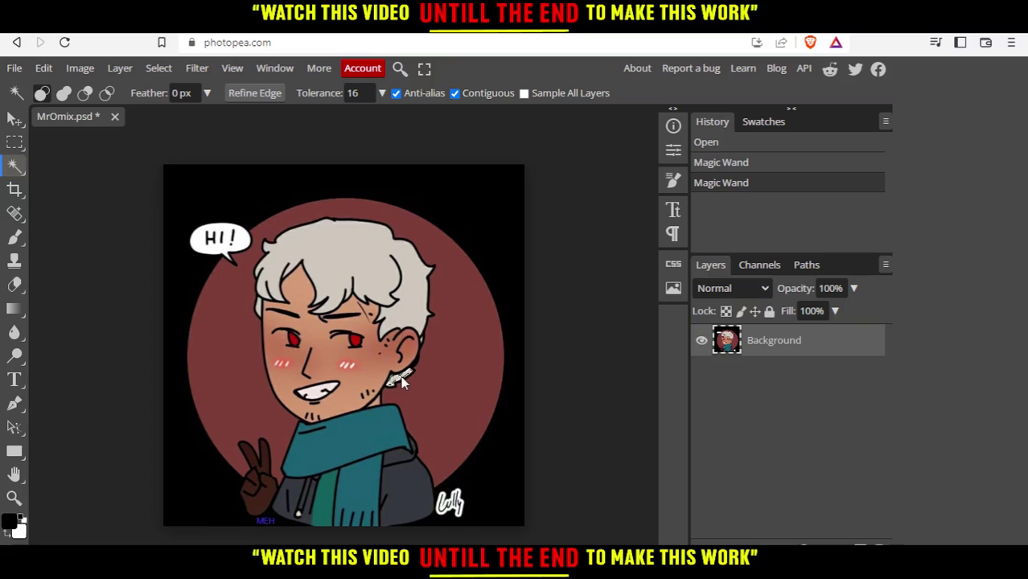
pyautogui.keyDown('shift'); pyautogui.click(404, 325); pyautogui.keyUp('shift')
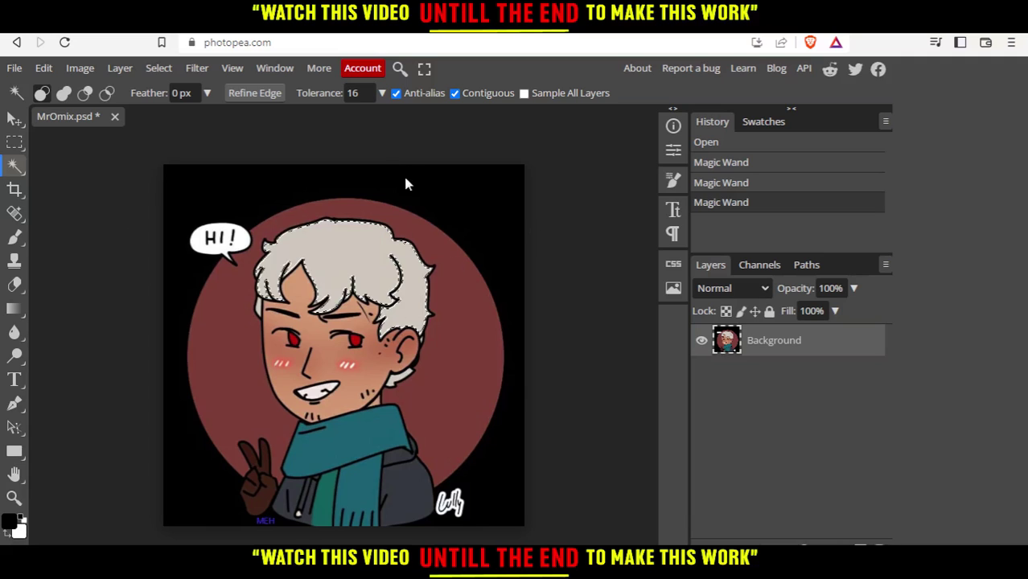
# Switch to Quick Selection and add the missed hair strands and areas to the selection.
pyautogui.rightClick(16, 171)
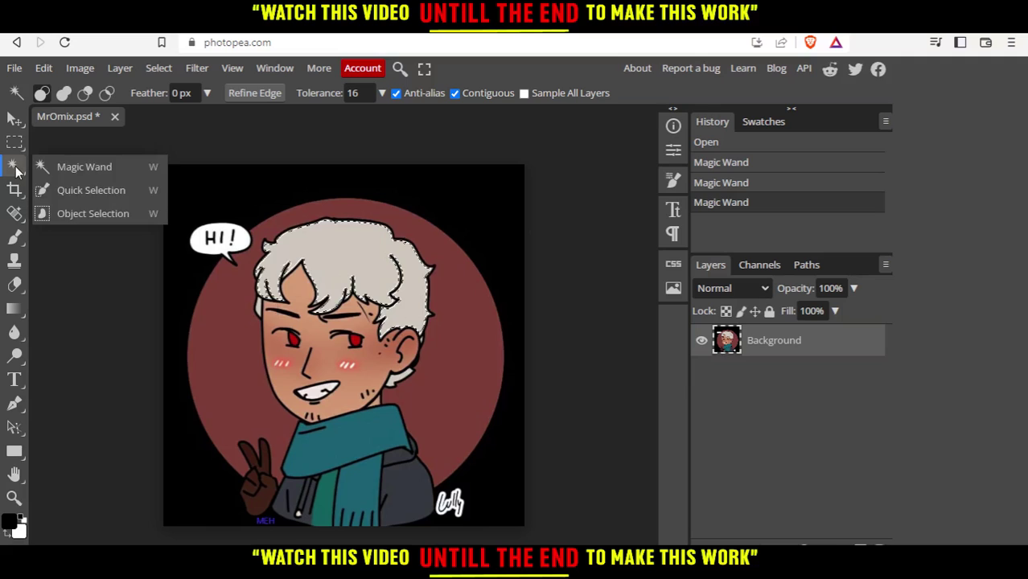
pyautogui.click(80, 192)
pyautogui.moveTo(331, 257); pyautogui.dragTo(353, 258)
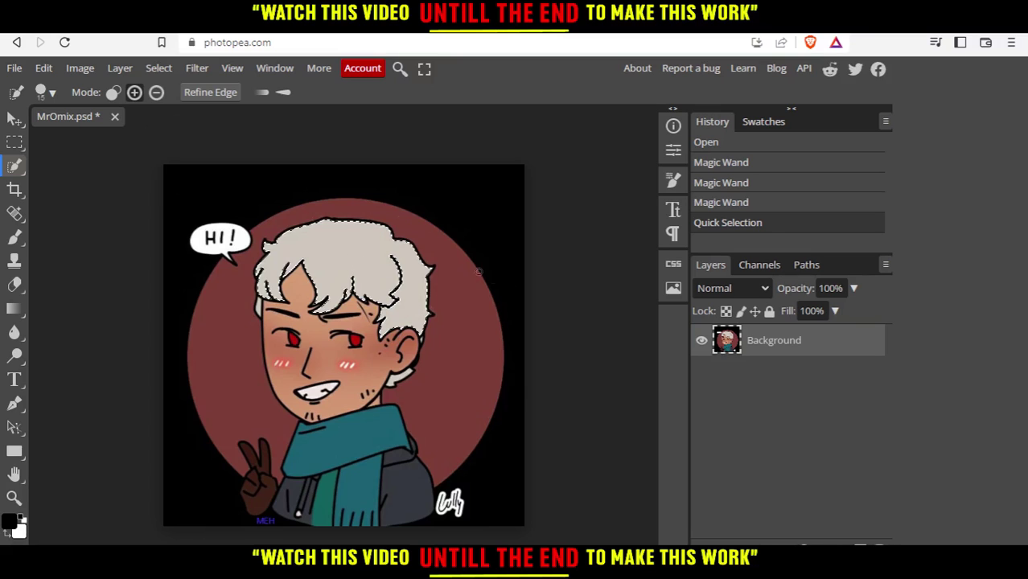
pyautogui.click(156, 94)
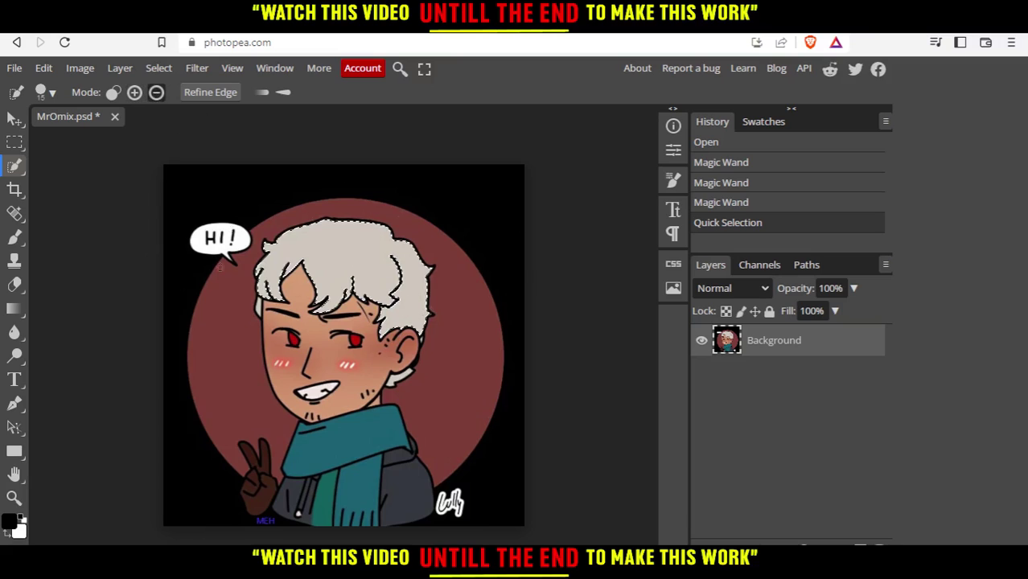
pyautogui.click(134, 93)
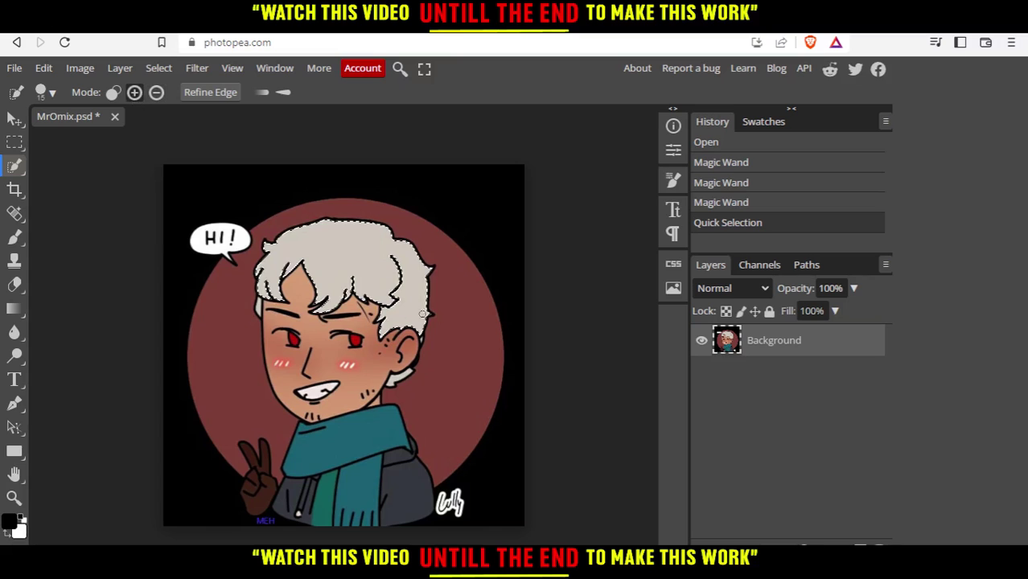
pyautogui.click(391, 380)
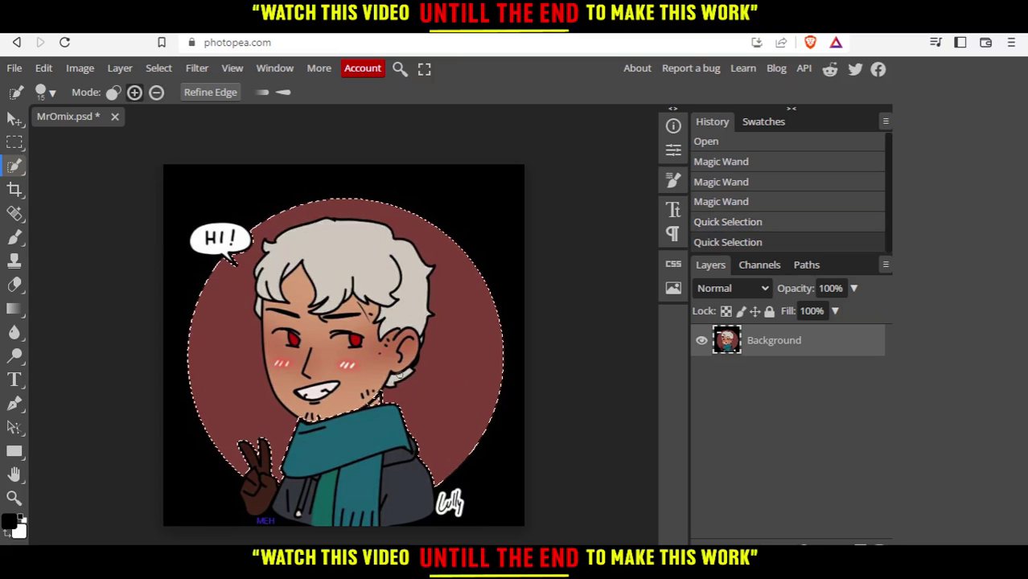
pyautogui.click(397, 377)
pyautogui.click(384, 359)
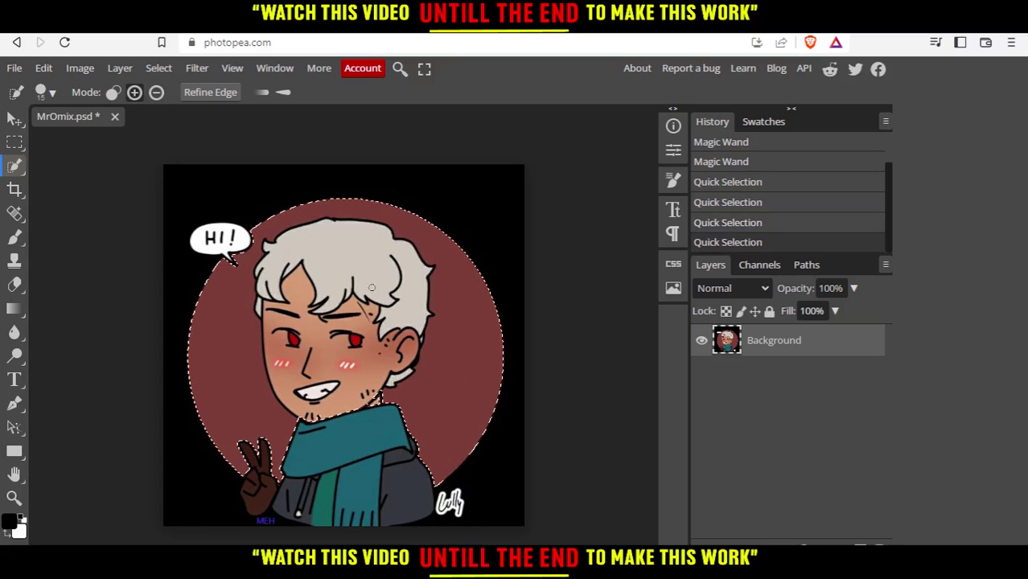
# Subtract the background circle and the face from the hair selection.
pyautogui.click(156, 92)
pyautogui.click(468, 308)
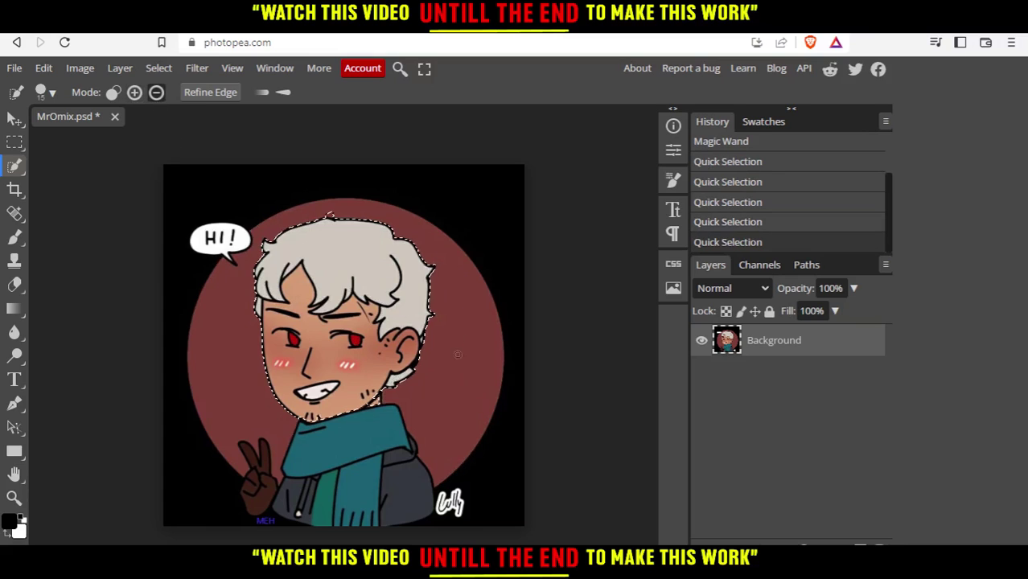
pyautogui.click(286, 383)
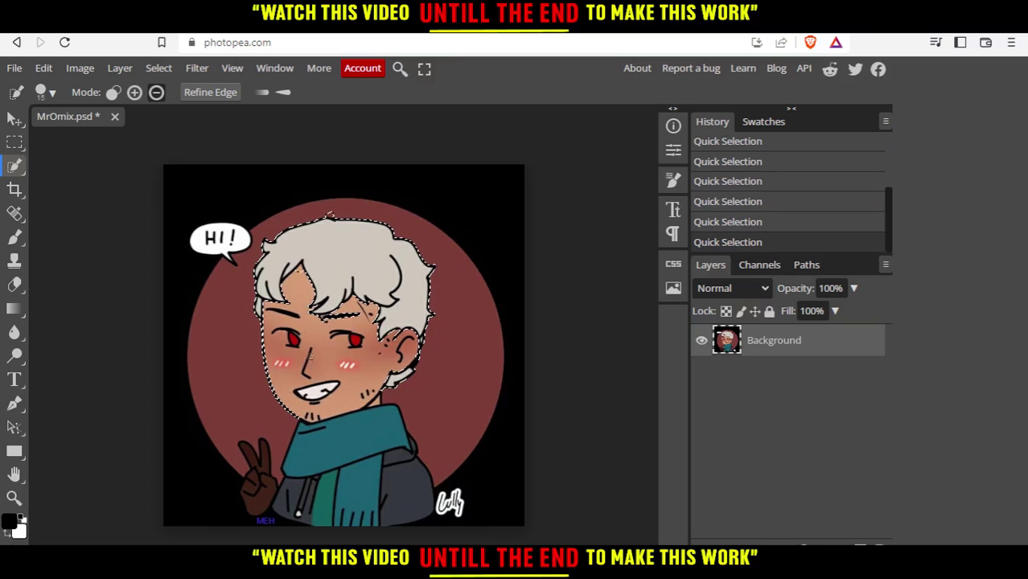
pyautogui.click(287, 363)
pyautogui.click(273, 361)
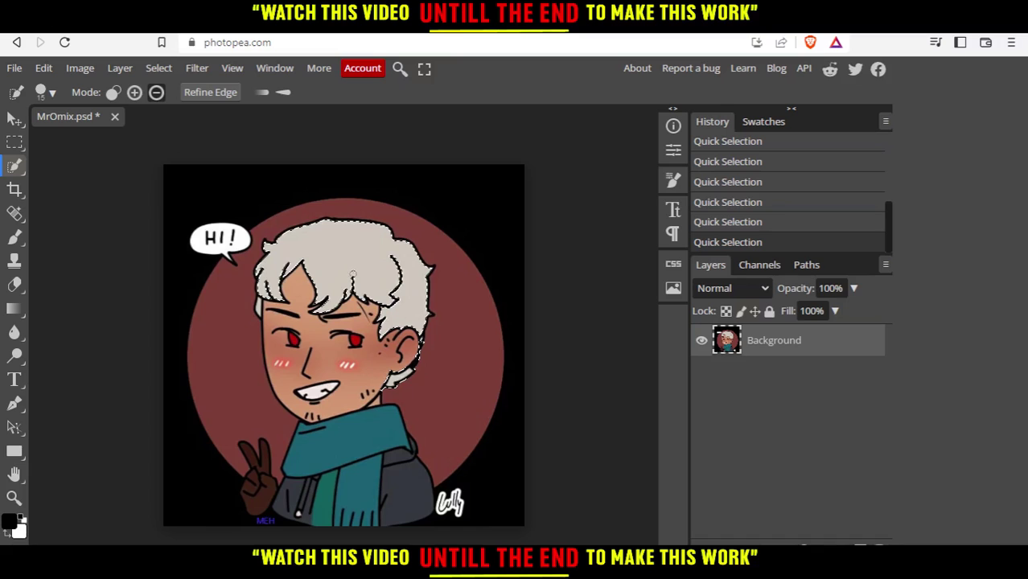
# Shrink the Quick Selection brush to 2 px, add a missed hair edge, then open Refine Edge.
pyautogui.click(135, 92)
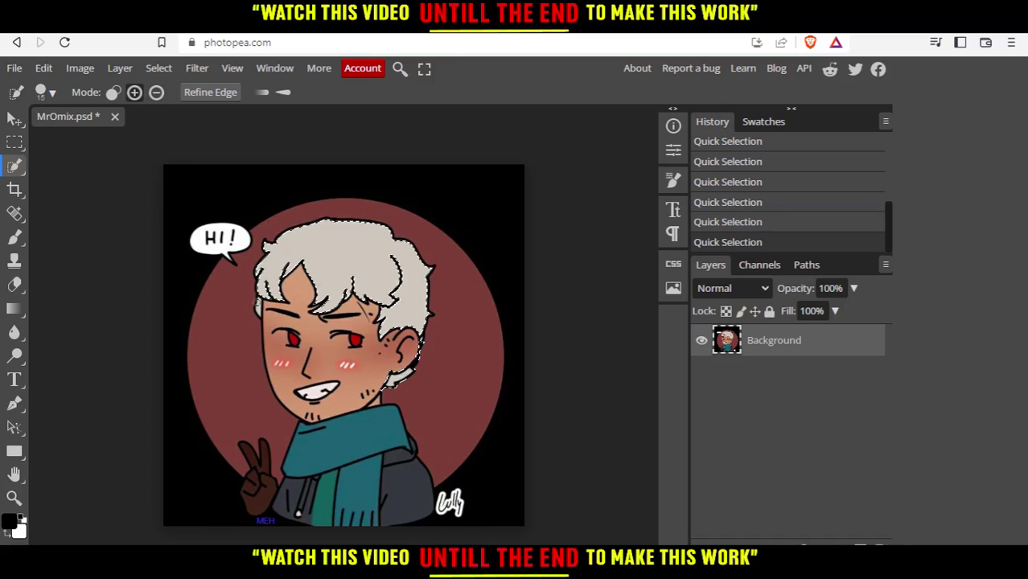
pyautogui.click(51, 94)
pyautogui.moveTo(161, 133); pyautogui.dragTo(123, 133)
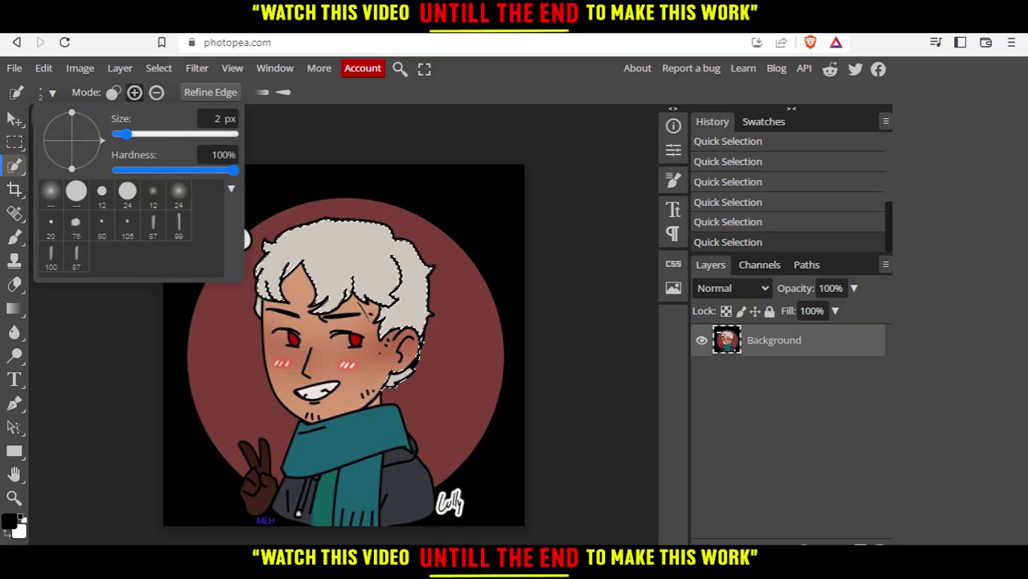
pyautogui.click(258, 298)
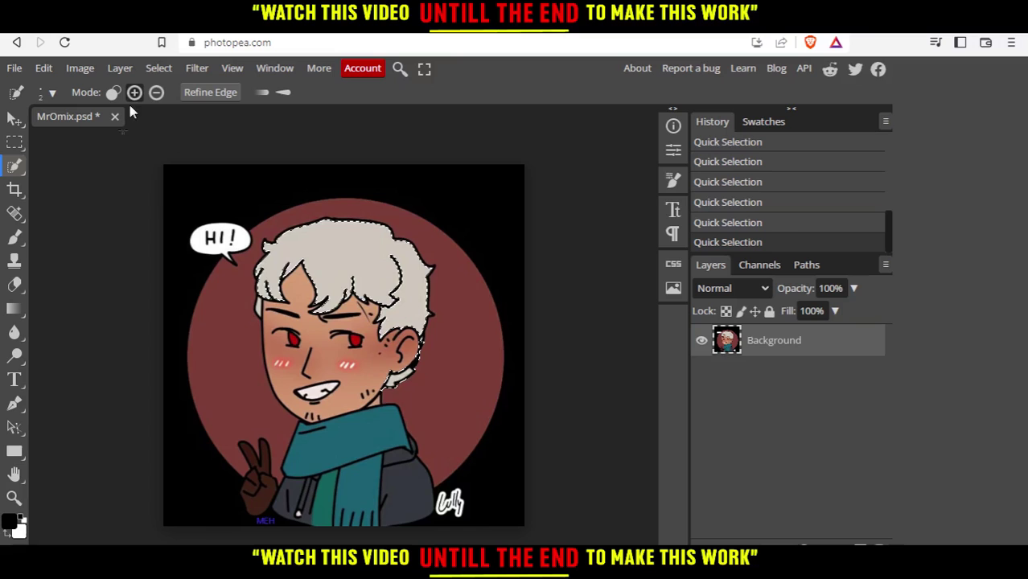
pyautogui.click(330, 216)
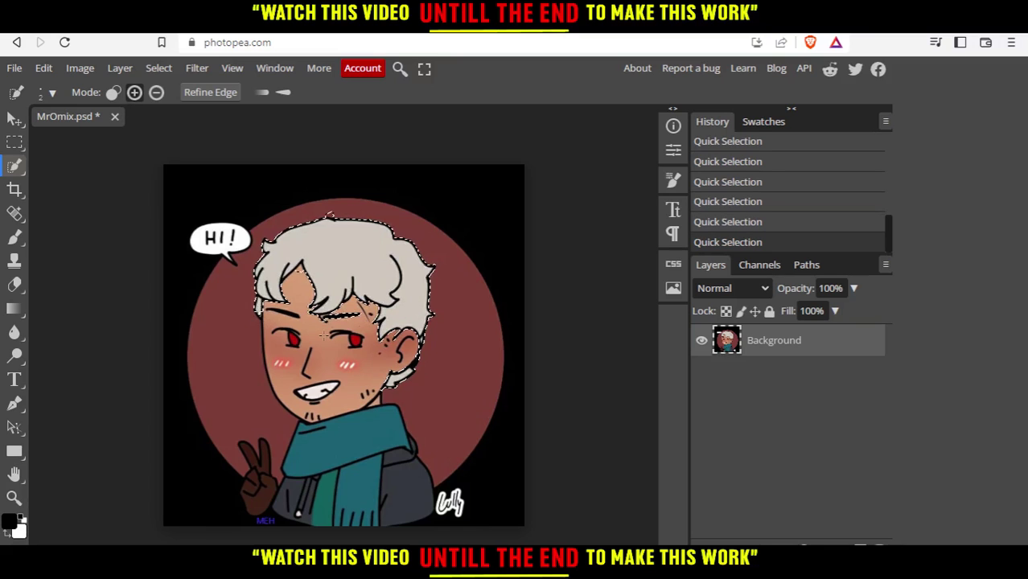
pyautogui.click(156, 92)
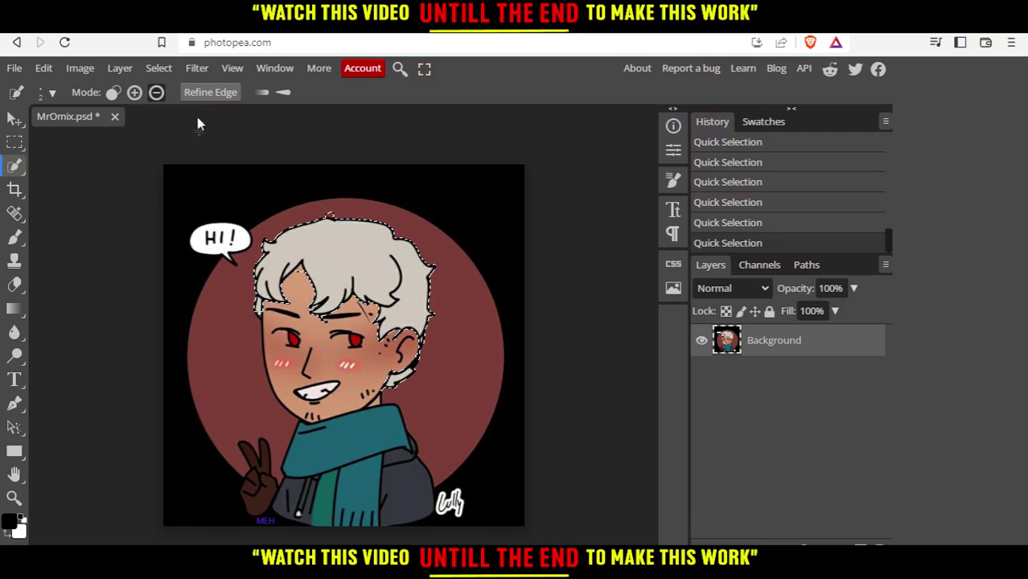
pyautogui.click(206, 92)
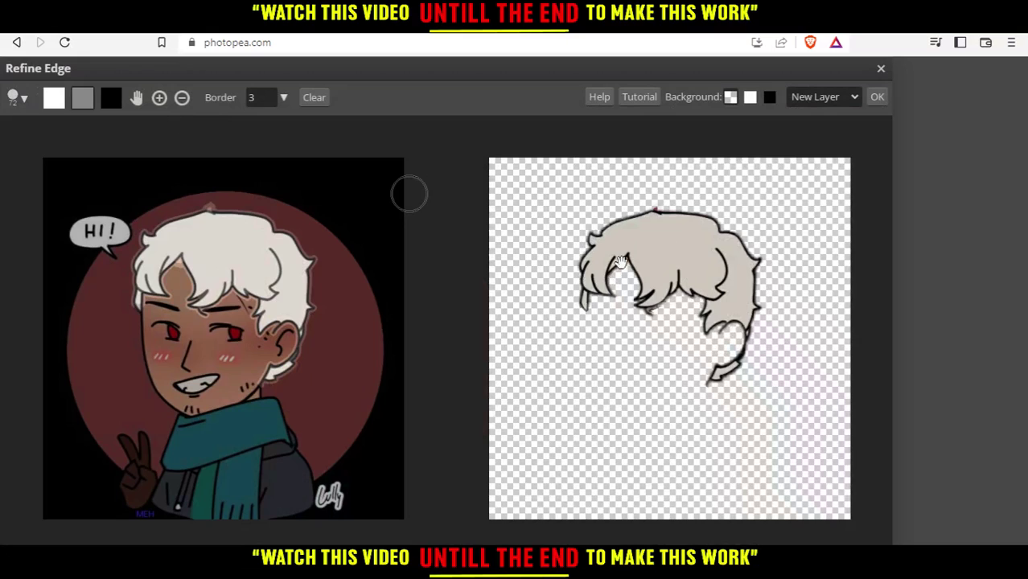
# In Refine Edge, set Border to 0, preview on white, and output the hair to a new layer.
pyautogui.click(284, 97)
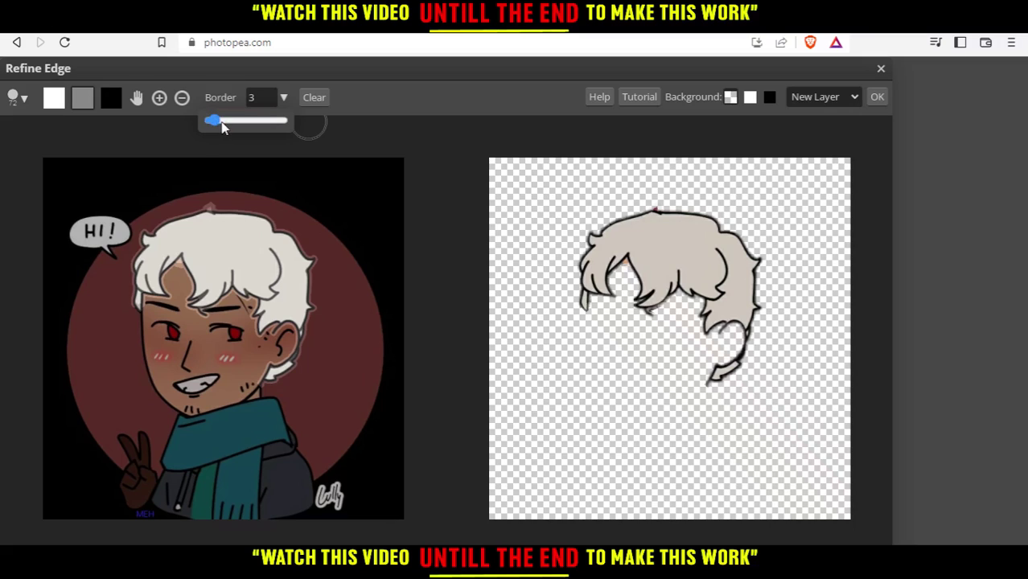
pyautogui.moveTo(223, 127); pyautogui.dragTo(208, 121)
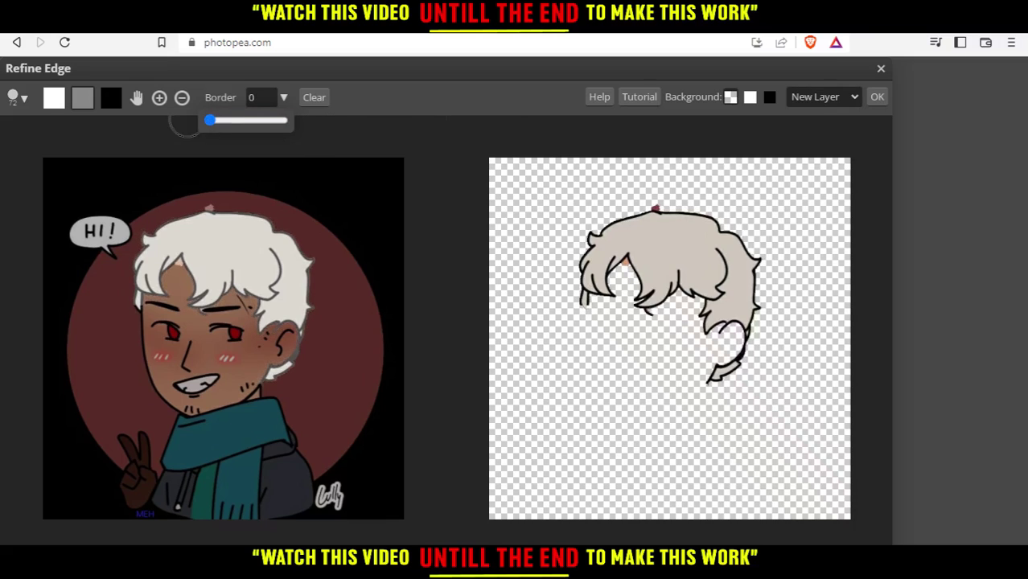
pyautogui.click(749, 98)
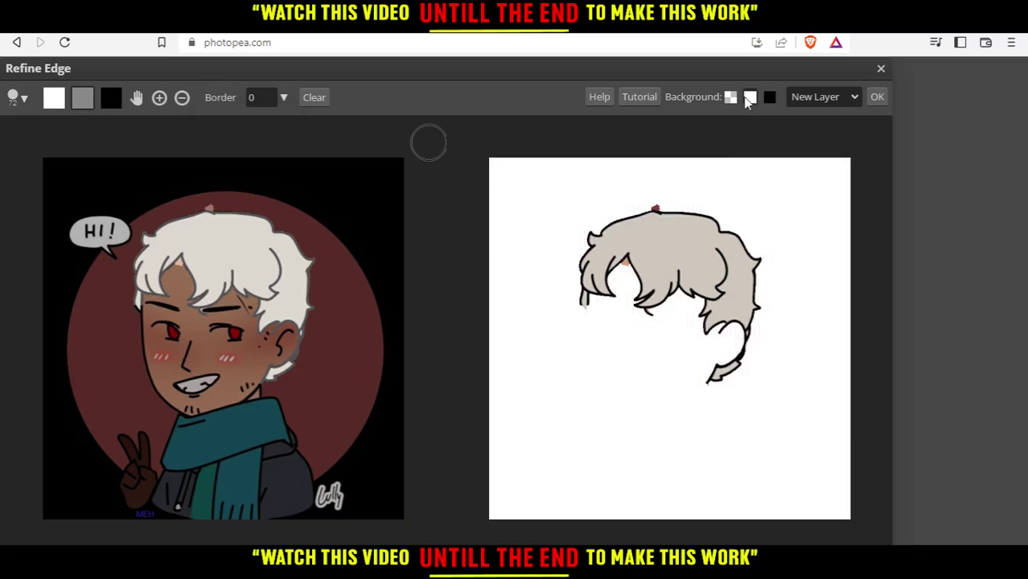
pyautogui.click(876, 97)
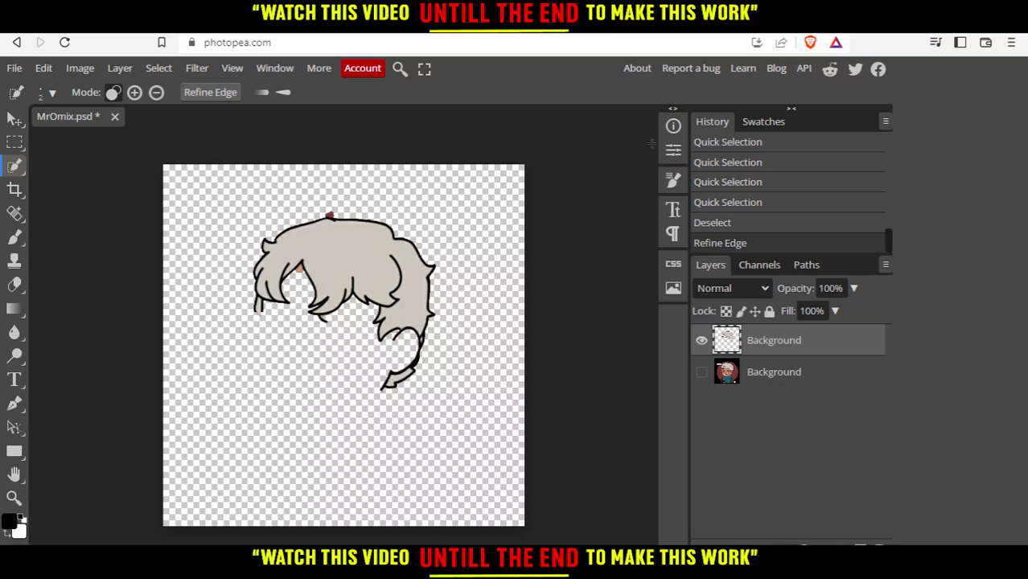
# Toggle the portrait layer on and off, select the hair layer, and open Image > Adjustments.
pyautogui.click(701, 375)
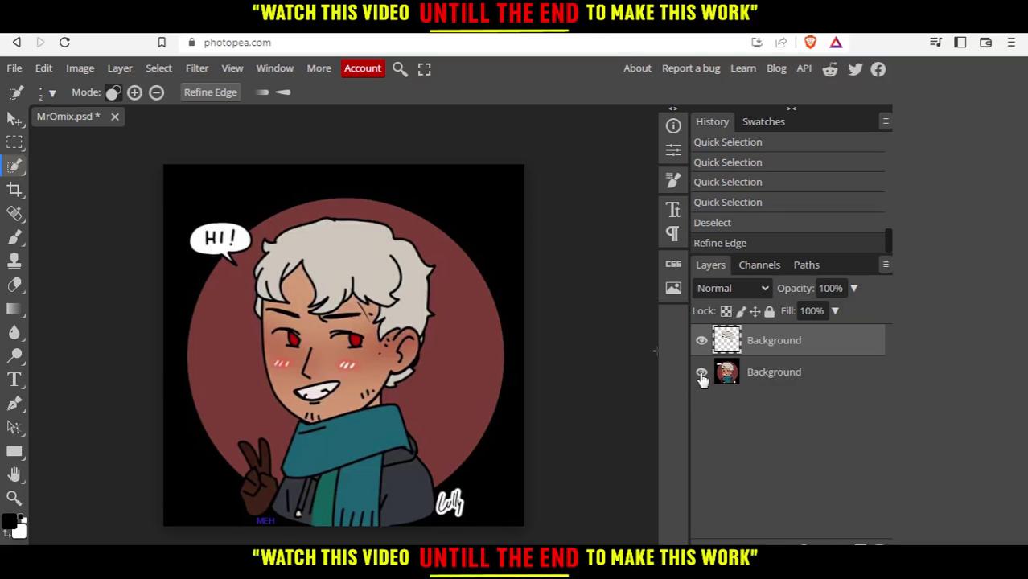
pyautogui.click(701, 374)
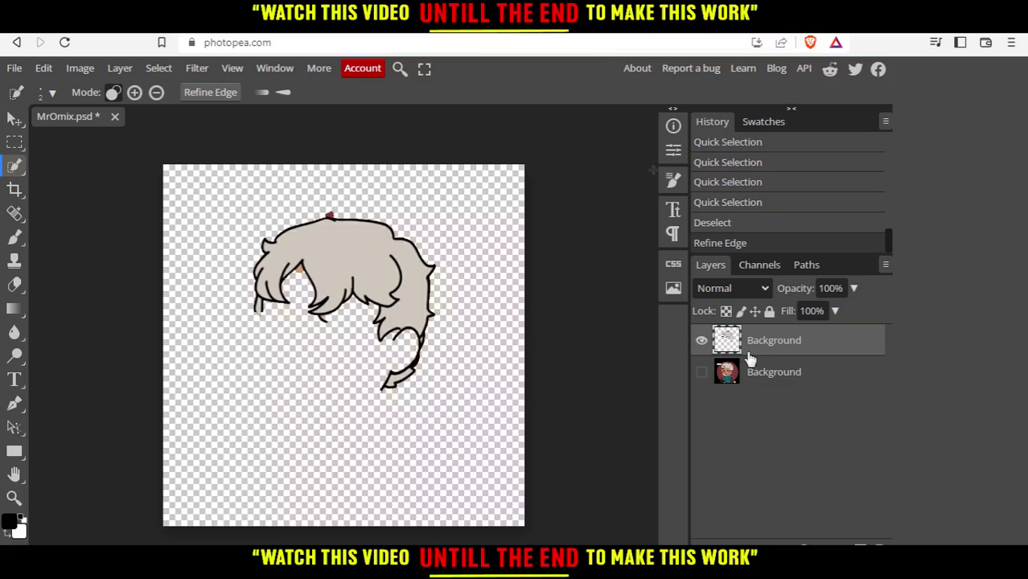
pyautogui.click(814, 383)
pyautogui.click(822, 351)
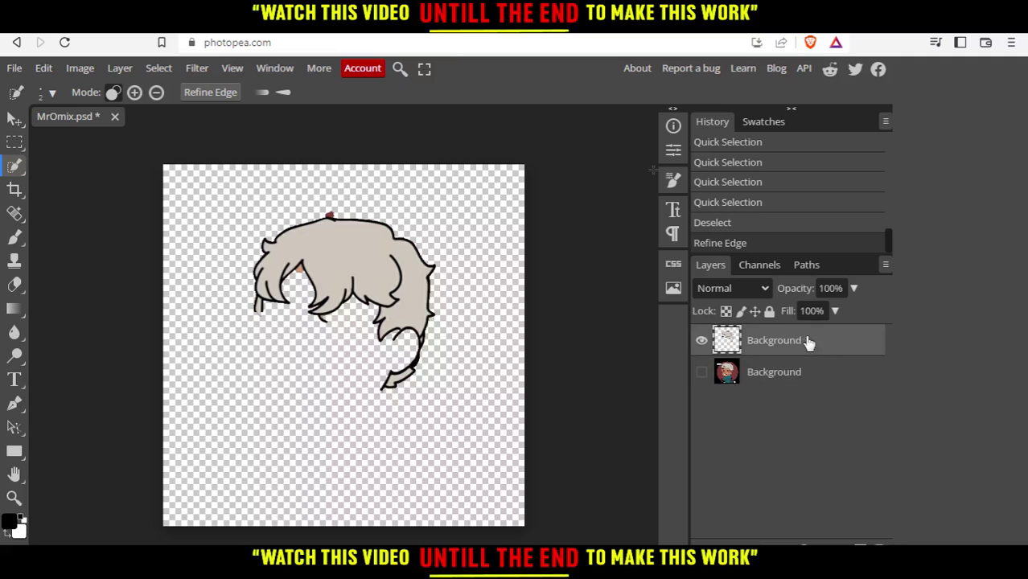
pyautogui.click(68, 72)
pyautogui.moveTo(121, 121)
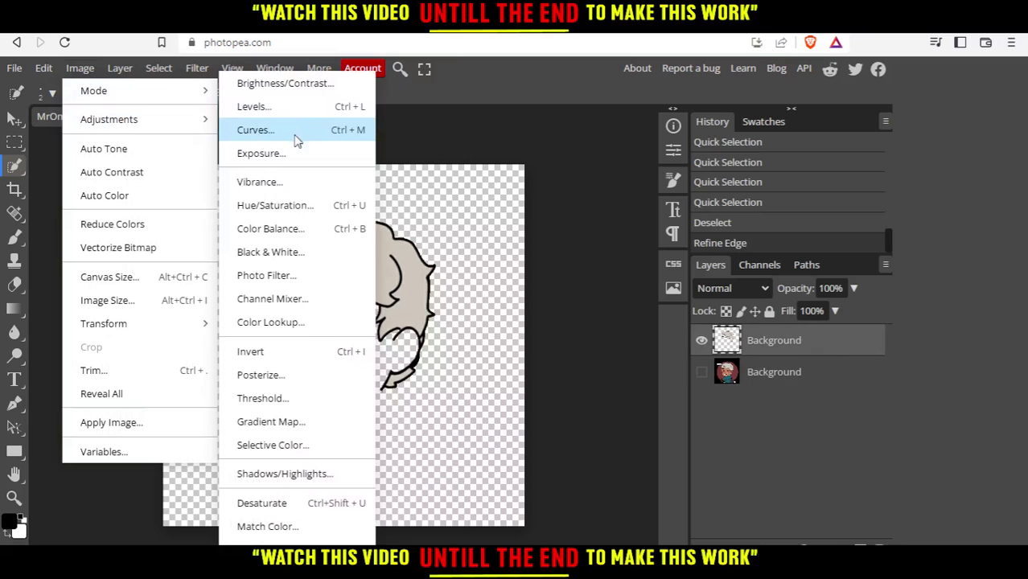
# Open Hue/Saturation and tune the hair colour, settling on hue -54 and saturation 23.
pyautogui.click(279, 212)
pyautogui.moveTo(310, 186)
pyautogui.mouseDown()
pyautogui.moveTo(731, 334)
pyautogui.moveTo(785, 94)
pyautogui.mouseUp()
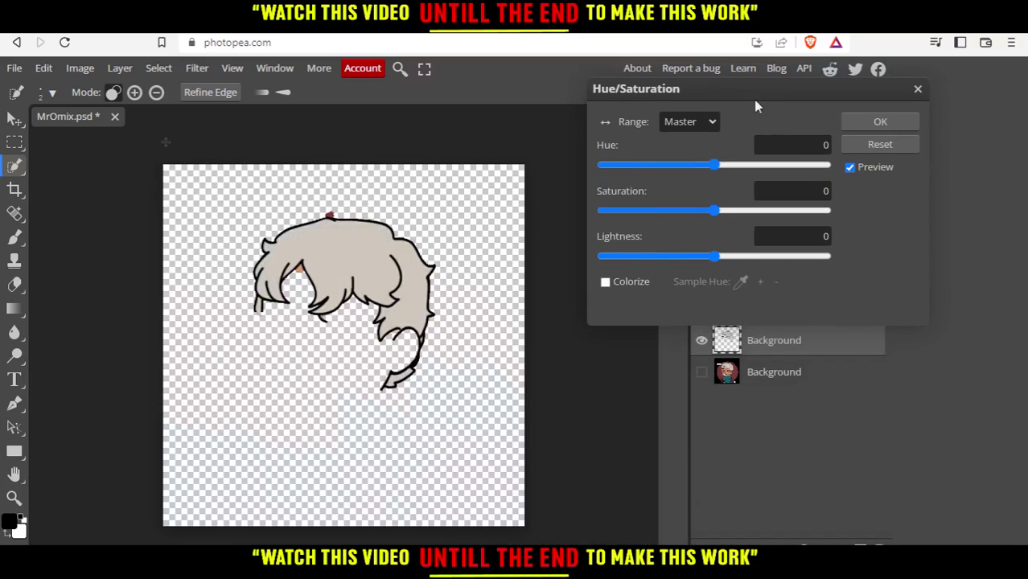
pyautogui.moveTo(722, 171); pyautogui.dragTo(632, 167)
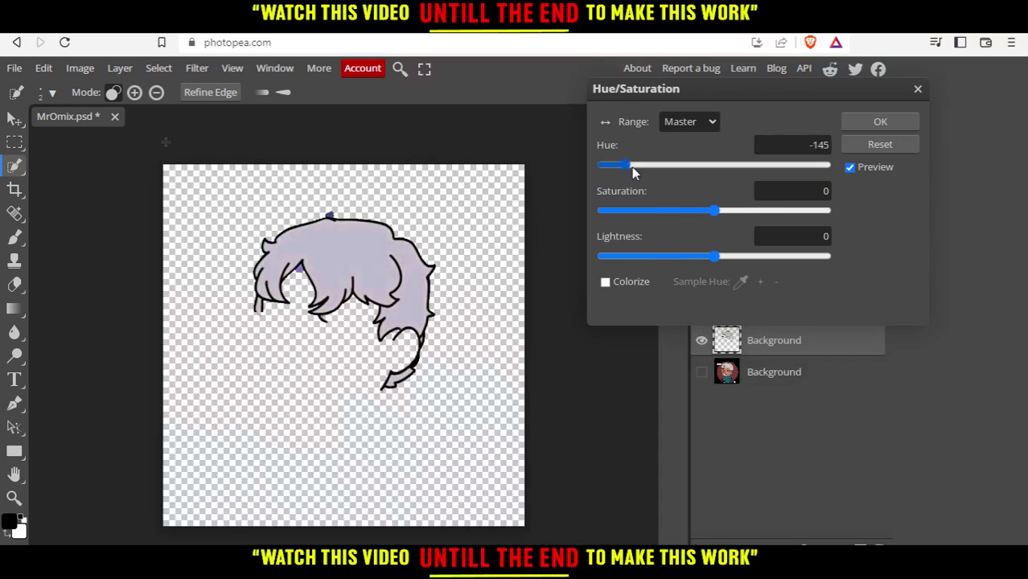
pyautogui.moveTo(712, 211); pyautogui.dragTo(802, 211)
pyautogui.moveTo(716, 257); pyautogui.dragTo(682, 254)
pyautogui.moveTo(802, 210)
pyautogui.mouseDown()
pyautogui.moveTo(734, 211)
pyautogui.moveTo(806, 210)
pyautogui.mouseUp()
pyautogui.moveTo(628, 165); pyautogui.dragTo(676, 182)
pyautogui.moveTo(809, 216); pyautogui.dragTo(774, 212)
pyautogui.moveTo(684, 258); pyautogui.dragTo(658, 261)
pyautogui.moveTo(774, 213)
pyautogui.mouseDown()
pyautogui.moveTo(794, 212)
pyautogui.moveTo(782, 212)
pyautogui.mouseUp()
pyautogui.moveTo(694, 169)
pyautogui.mouseDown()
pyautogui.moveTo(645, 167)
pyautogui.moveTo(680, 166)
pyautogui.mouseUp()
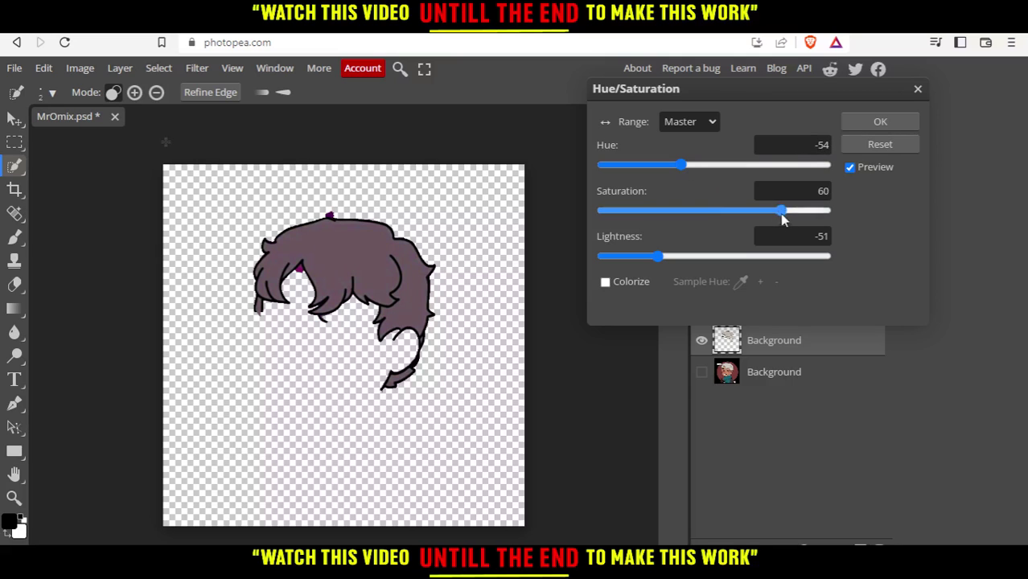
pyautogui.moveTo(782, 211); pyautogui.dragTo(740, 211)
# Compare Colorize on and off, leave it off, and apply hue -54, saturation 23, lightness -51.
pyautogui.click(607, 283)
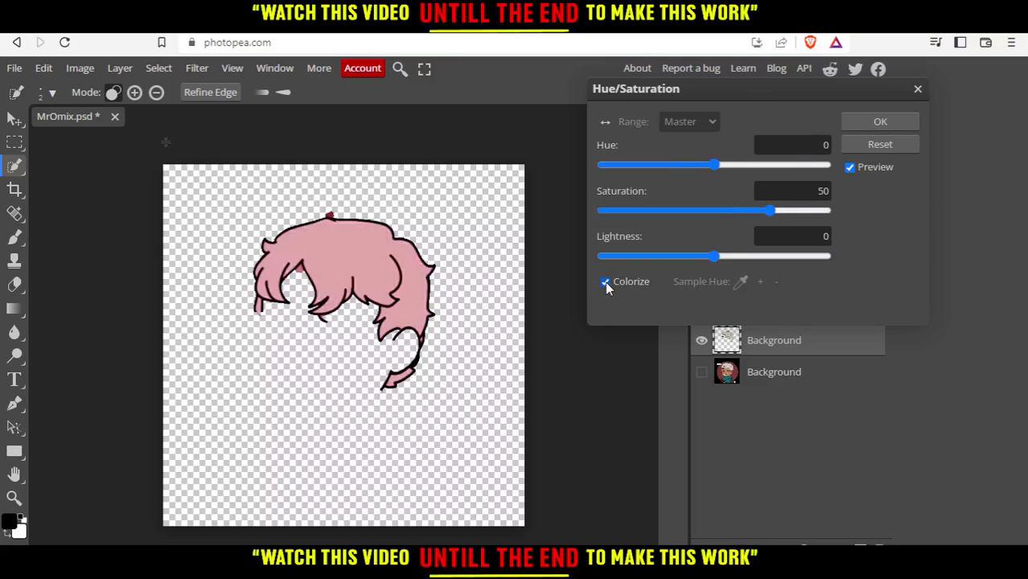
pyautogui.click(606, 283)
pyautogui.click(605, 282)
pyautogui.click(605, 283)
pyautogui.click(605, 284)
pyautogui.click(605, 283)
pyautogui.click(605, 284)
pyautogui.click(606, 283)
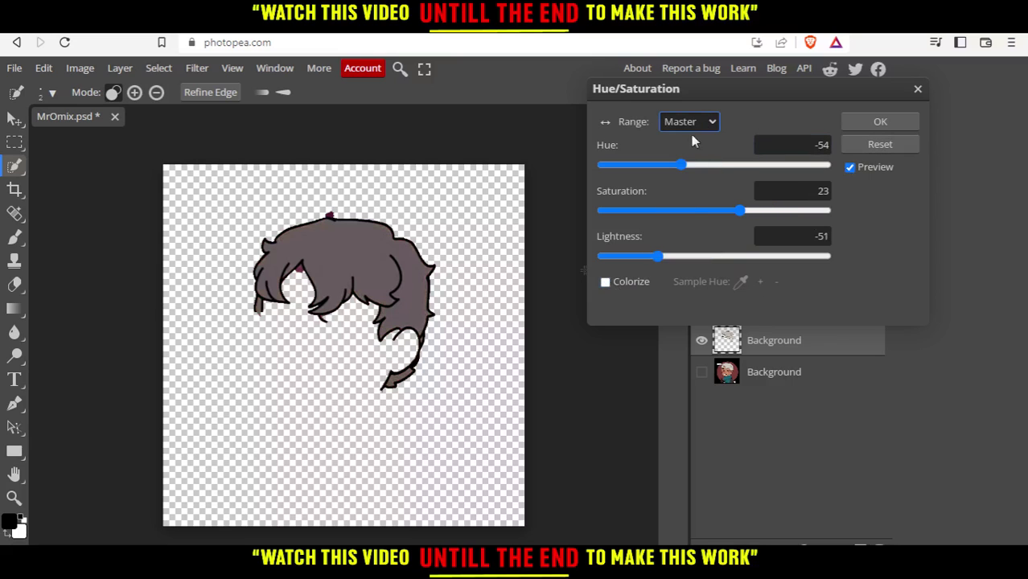
pyautogui.press('Down')
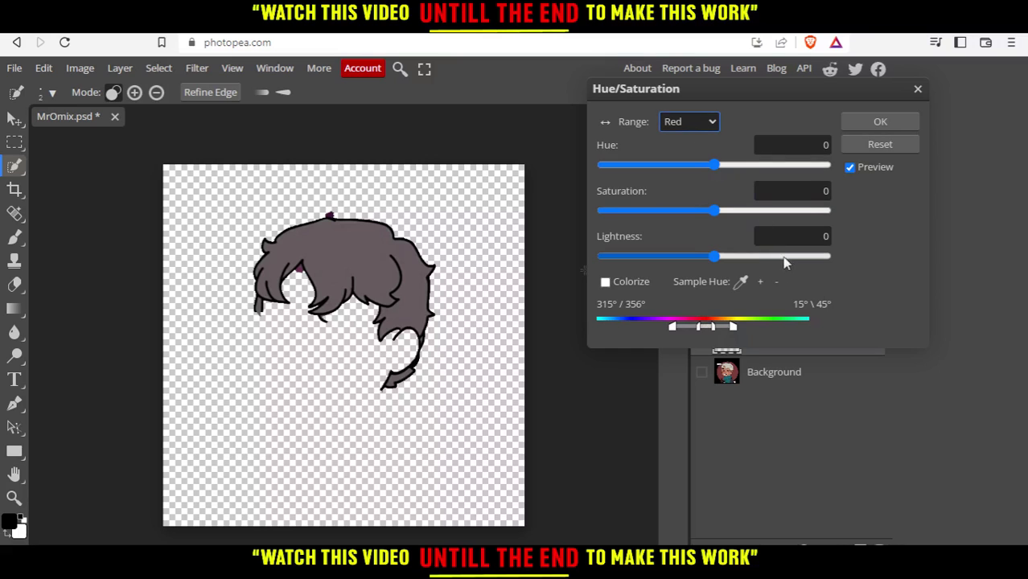
pyautogui.click(734, 232)
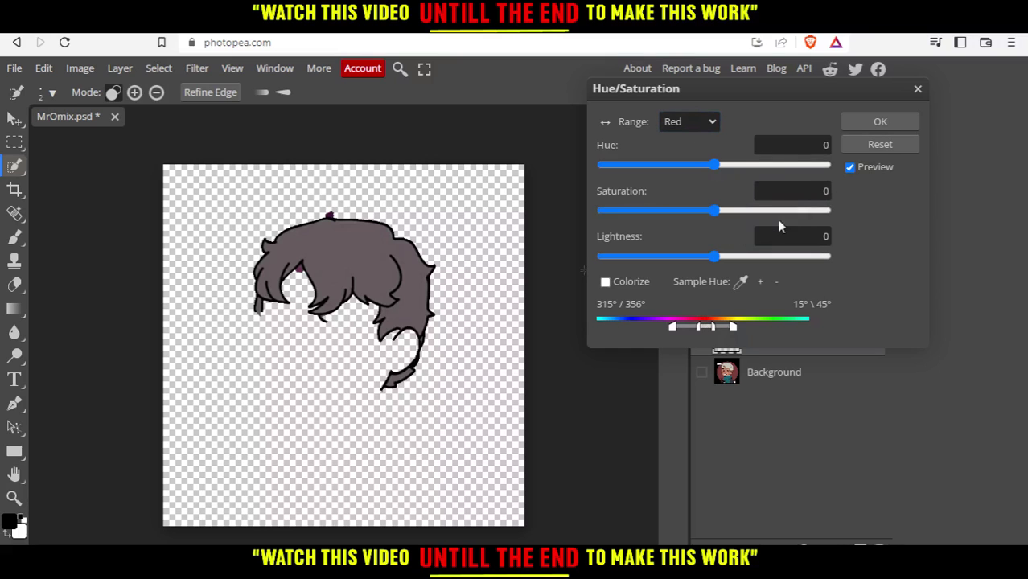
pyautogui.click(880, 121)
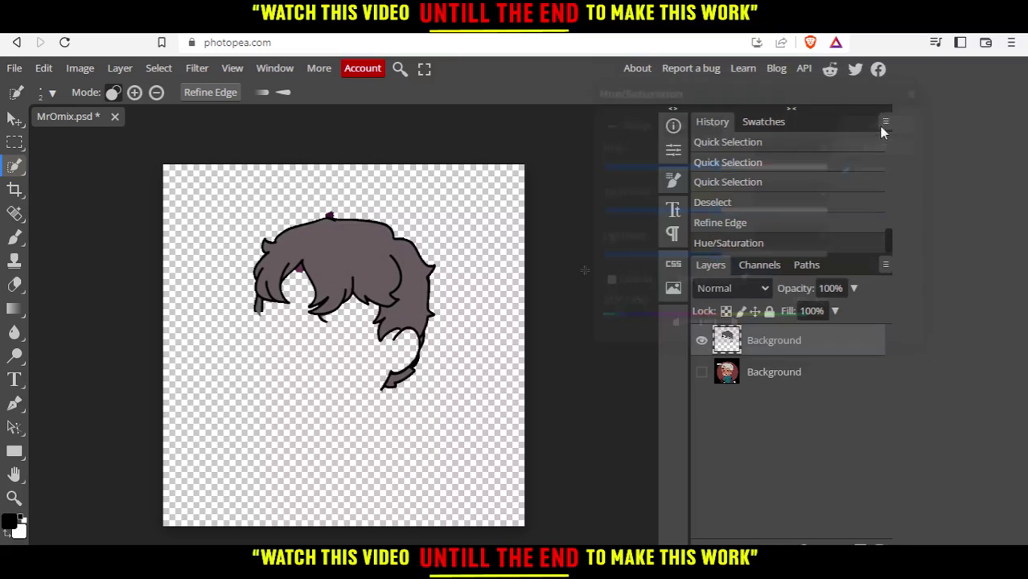
# Make the Background portrait layer visible again beneath the grey-brown hair.
pyautogui.click(701, 372)
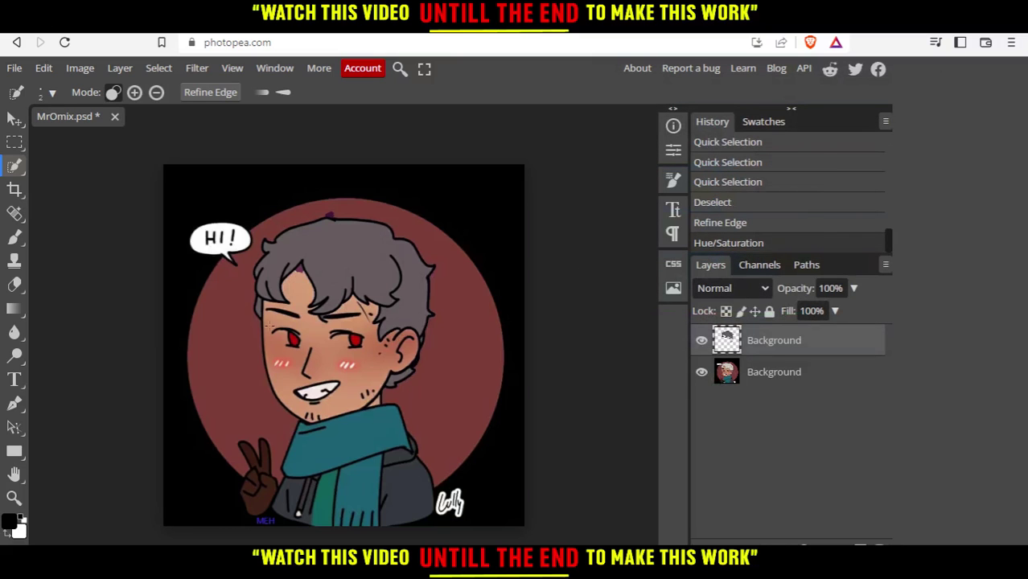